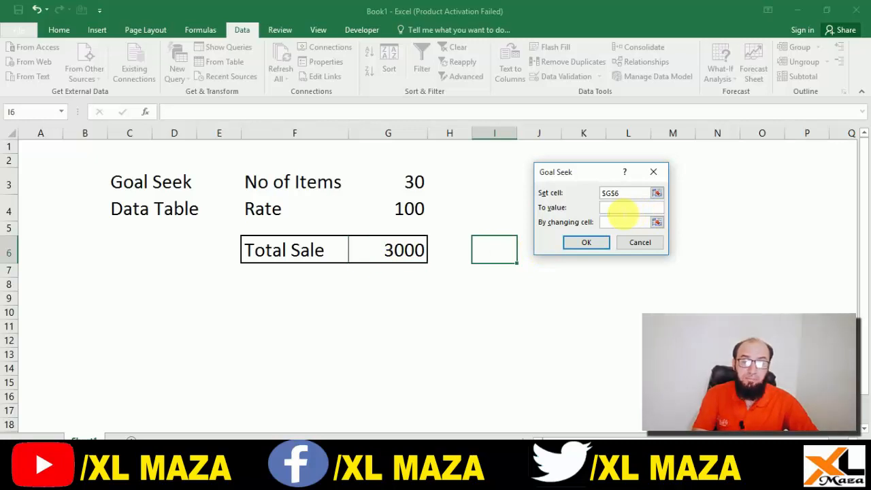
Set the Goal Seek target value for the Total Sale cell G6 to 30000
text(400)
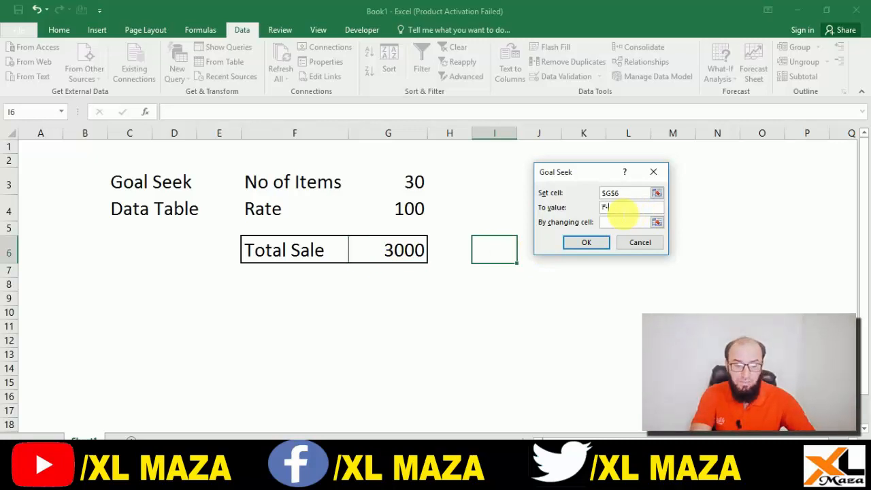
key(BackSpace)
key(BackSpace)
key(BackSpace)
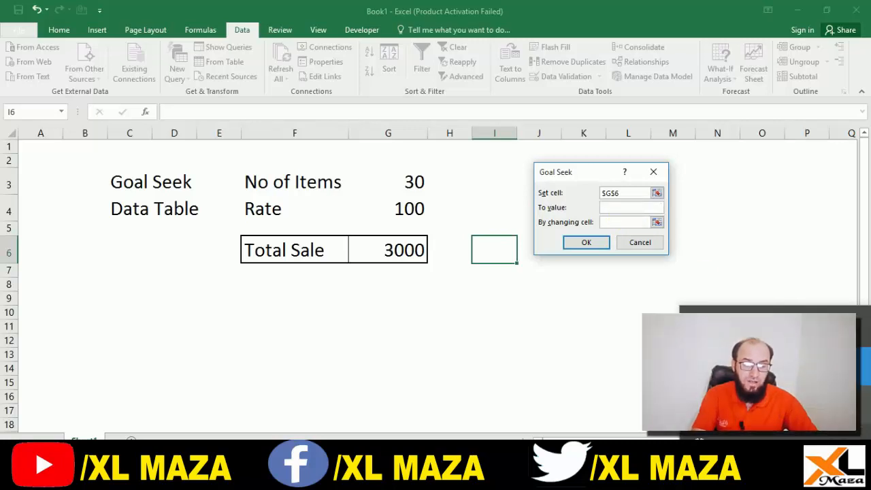
text(30000)
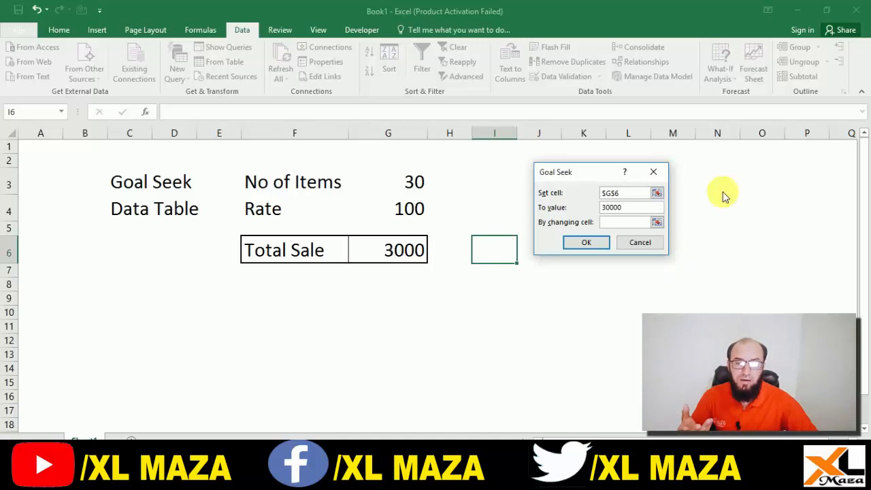
Use the No of Items cell G3 as the changing cell, run Goal Seek and keep the solution
click(658, 222)
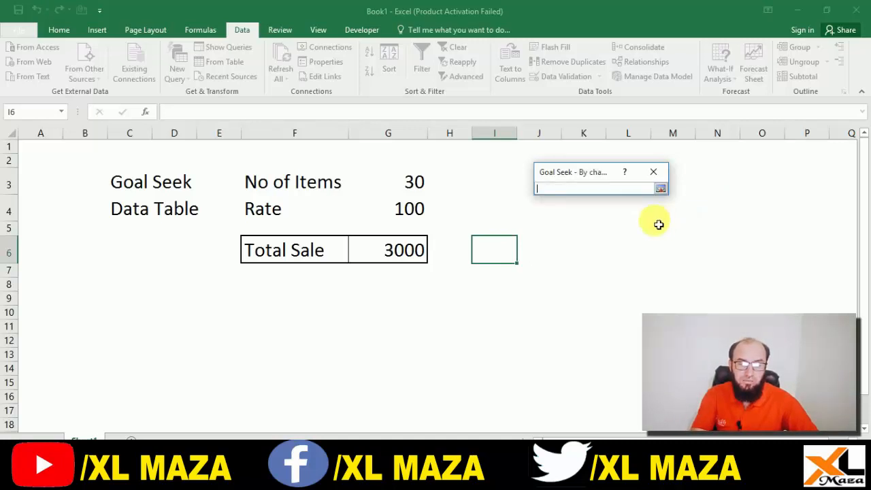
click(414, 211)
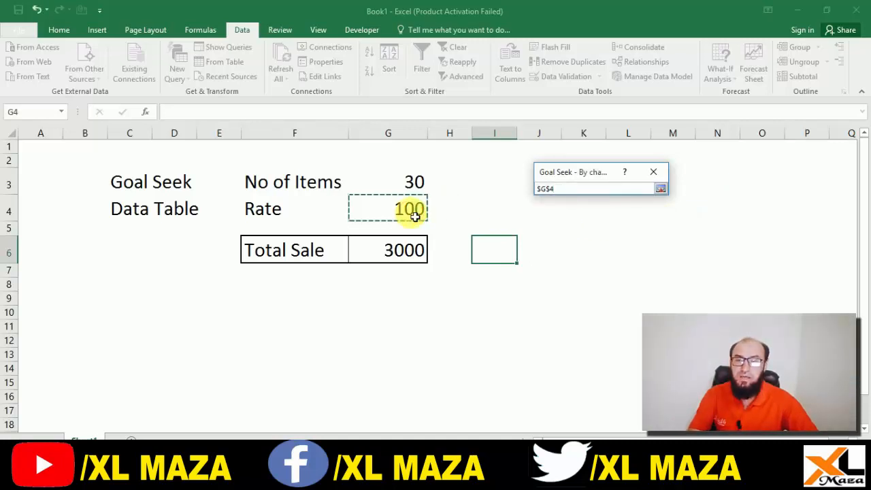
key(BackSpace)
key(BackSpace)
key(BackSpace)
key(BackSpace)
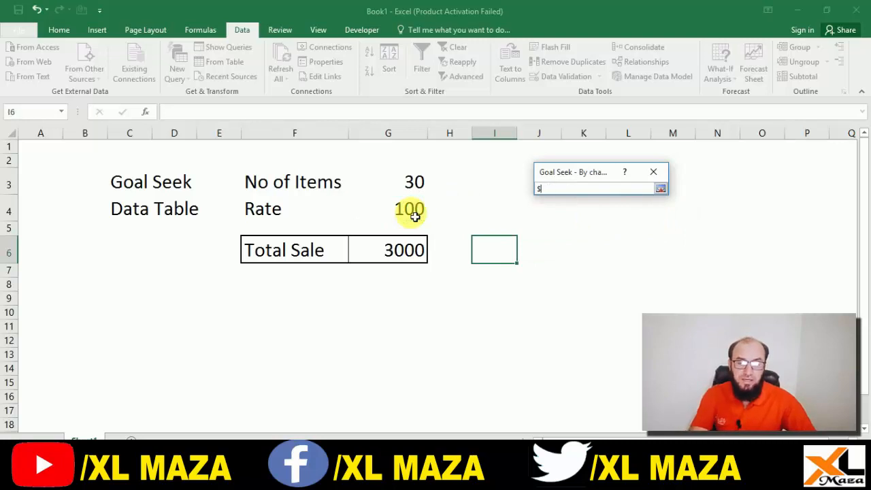
click(415, 184)
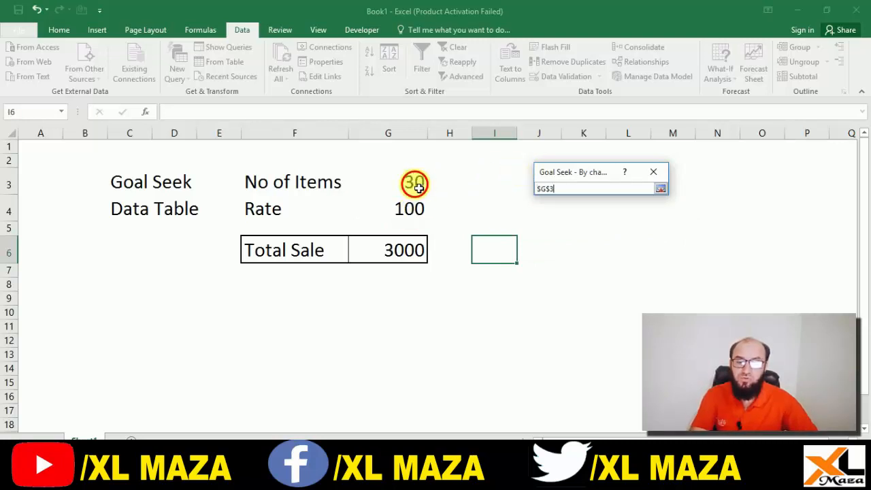
key(Return)
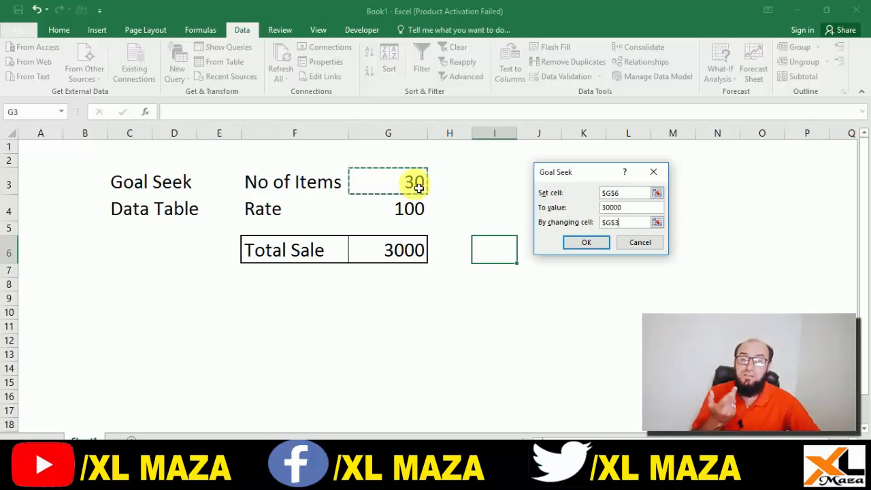
click(587, 243)
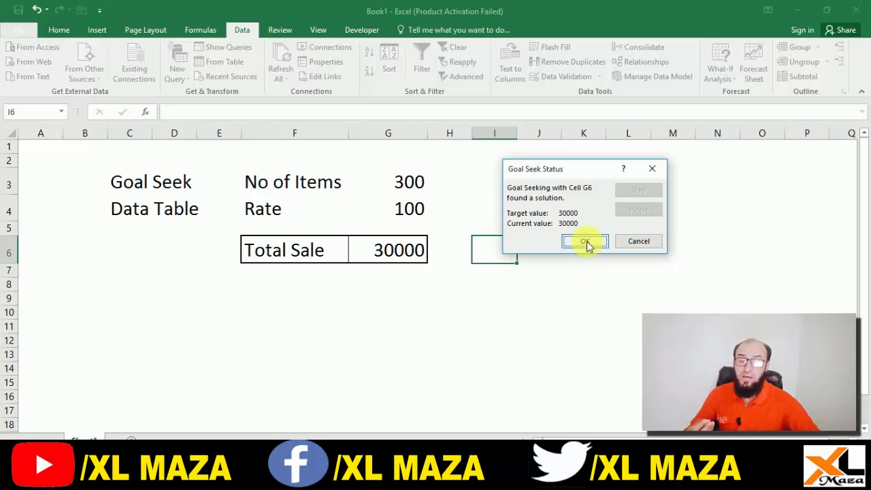
click(602, 242)
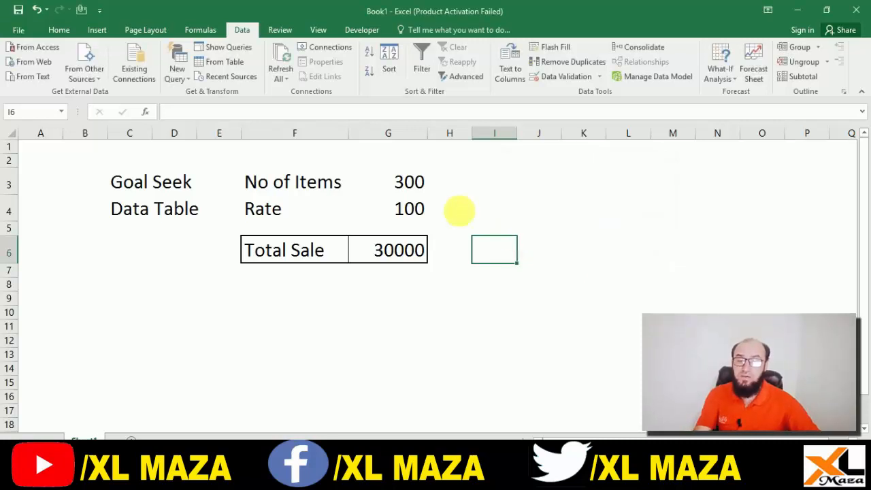
Start another Goal Seek with Total Sale cell G6 as the set cell and 50000 as the target value
click(425, 186)
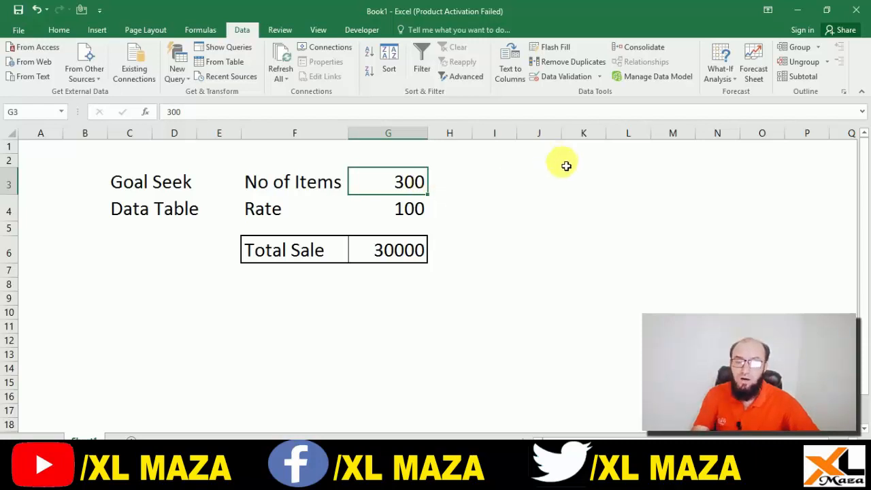
click(724, 72)
click(743, 107)
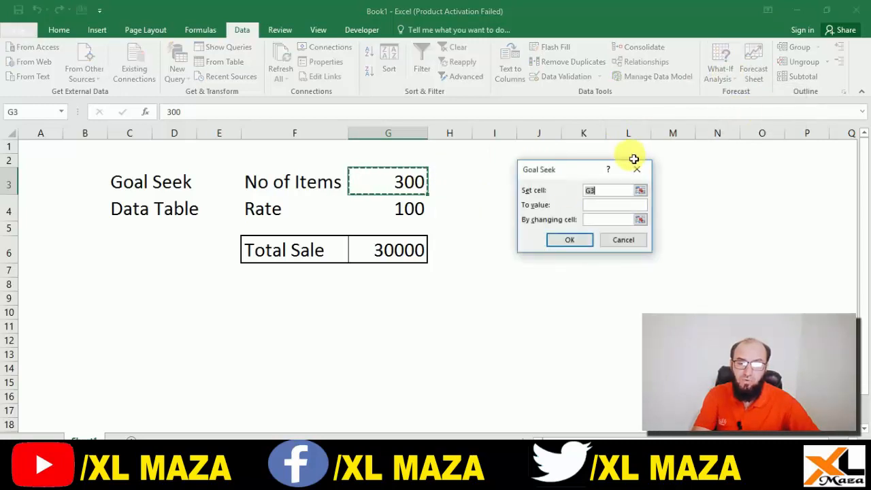
click(640, 192)
click(392, 249)
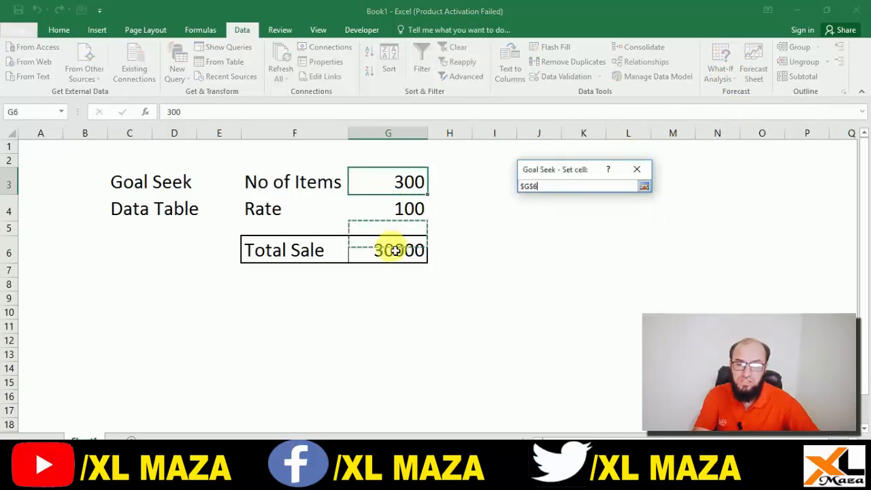
key(Return)
click(595, 203)
click(596, 203)
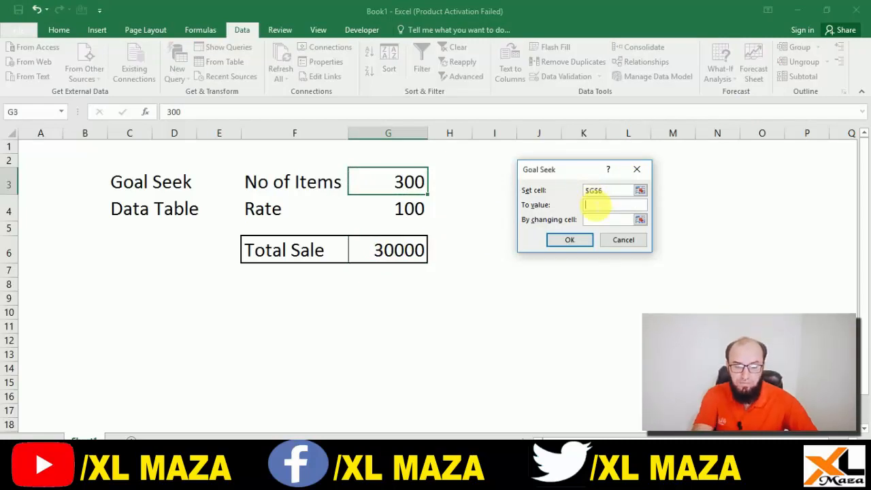
text(5)
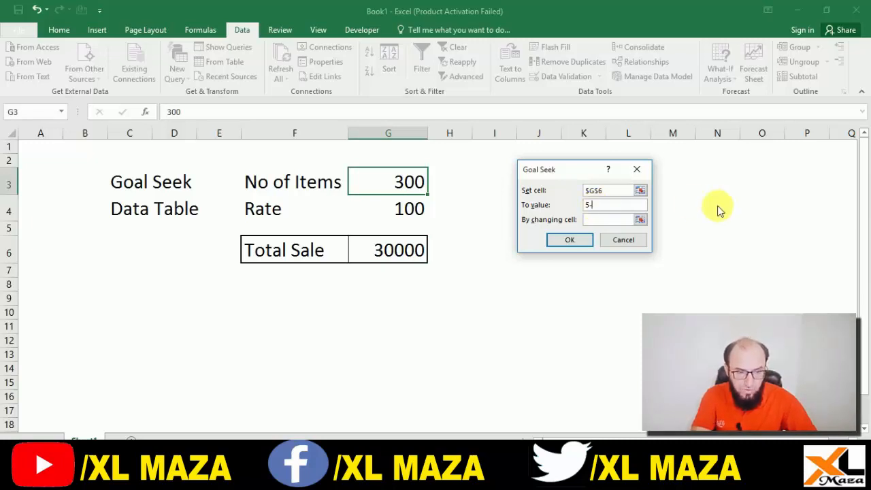
text(0000)
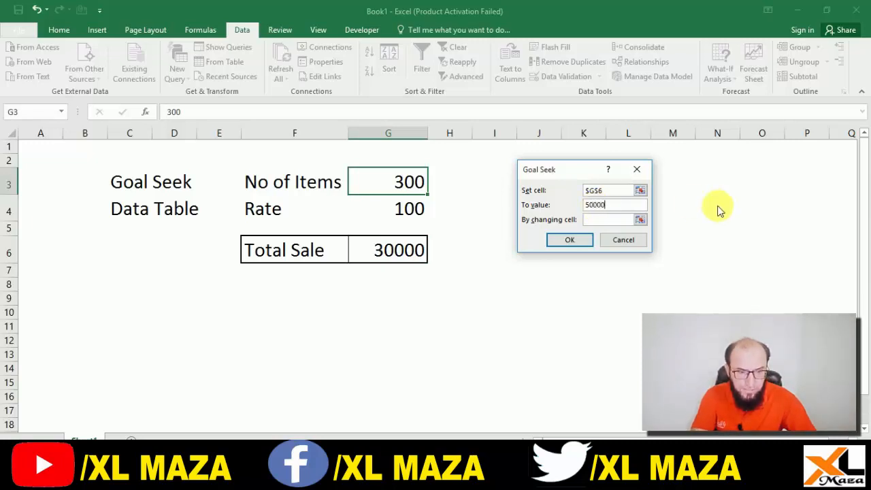
Use the Rate cell G4 as the changing cell, run Goal Seek and accept the solution
click(639, 220)
click(413, 211)
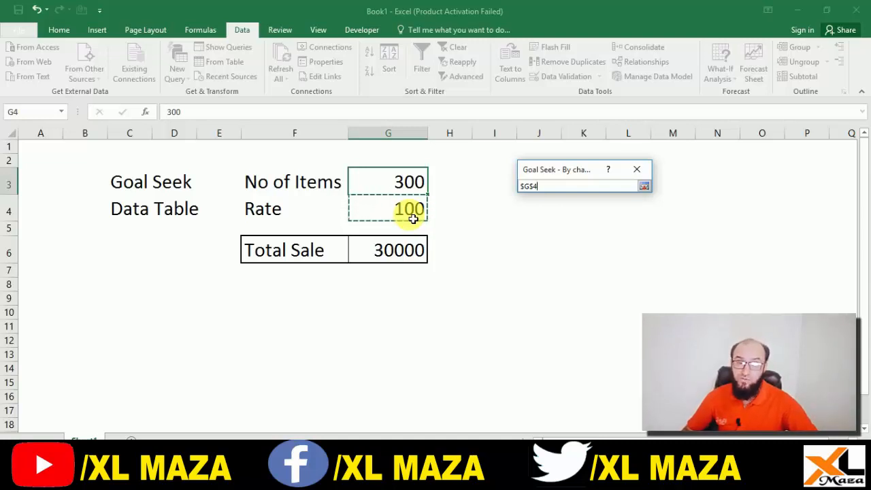
key(Return)
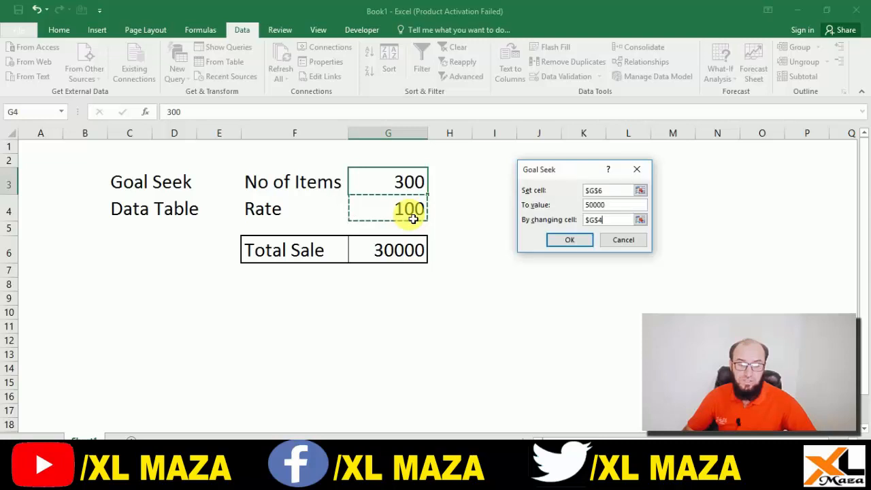
click(570, 241)
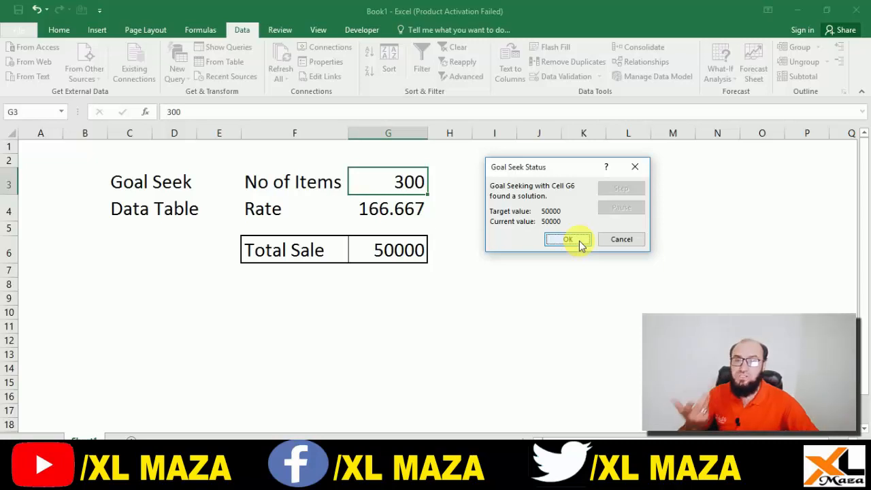
click(580, 241)
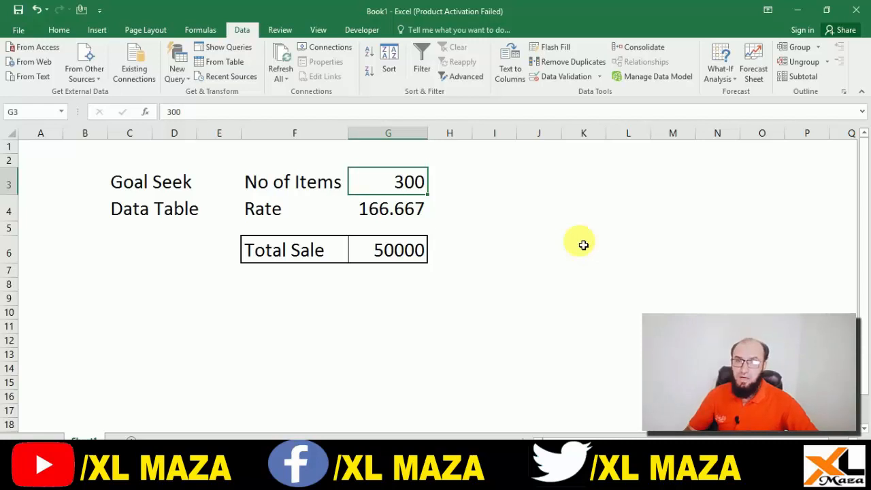
Enter 2000 in cell G10 below the Total Sale table
click(263, 314)
key(Right)
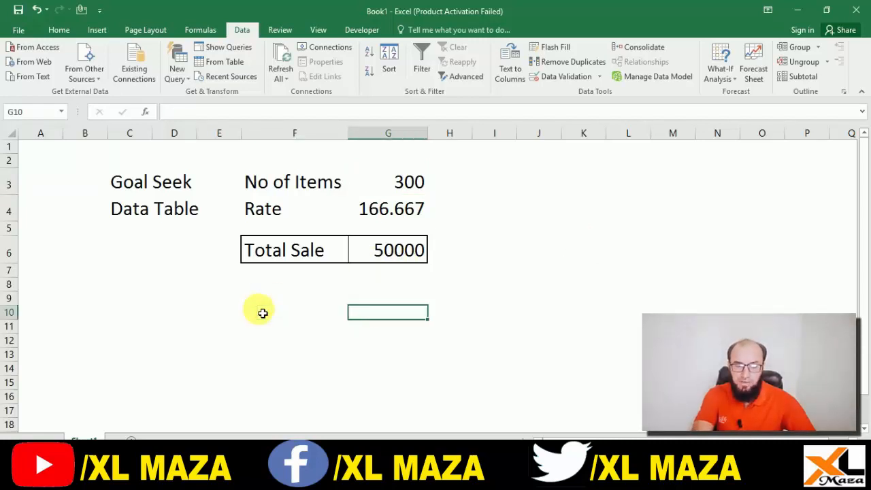
text(3999)
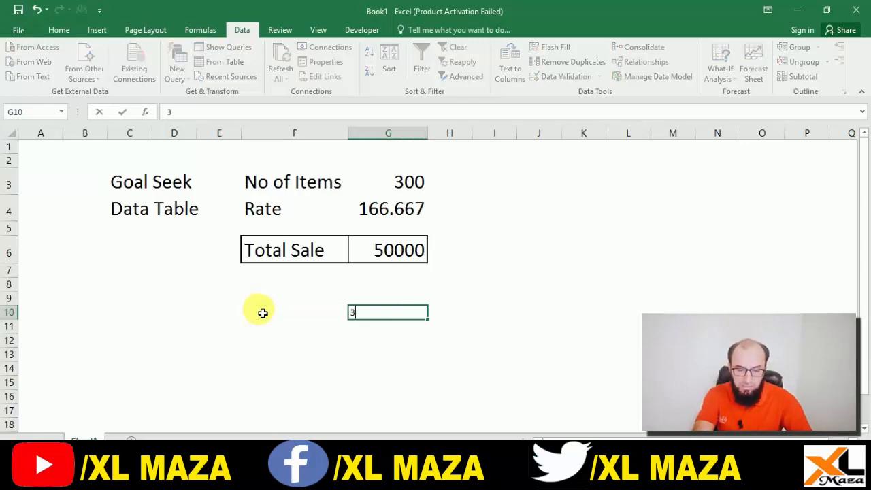
key(BackSpace)
key(BackSpace)
key(BackSpace)
key(BackSpace)
text(2000)
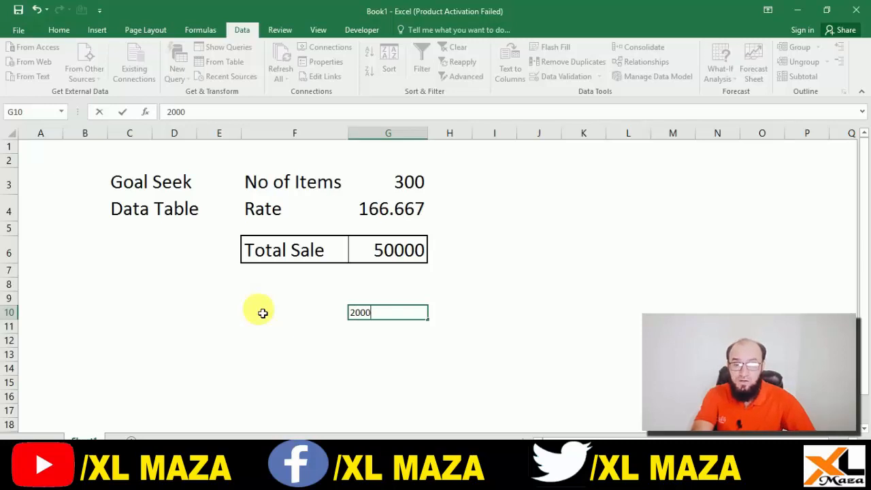
key(Return)
Select the range E10:G19, starting from the cell containing 2000
key(Down)
key(Up)
key(Up)
key(Up)
key(Left)
key(Right)
key(Down)
key(shift+Left)
key(shift+Left)
key(shift+Down)
key(shift+Down)
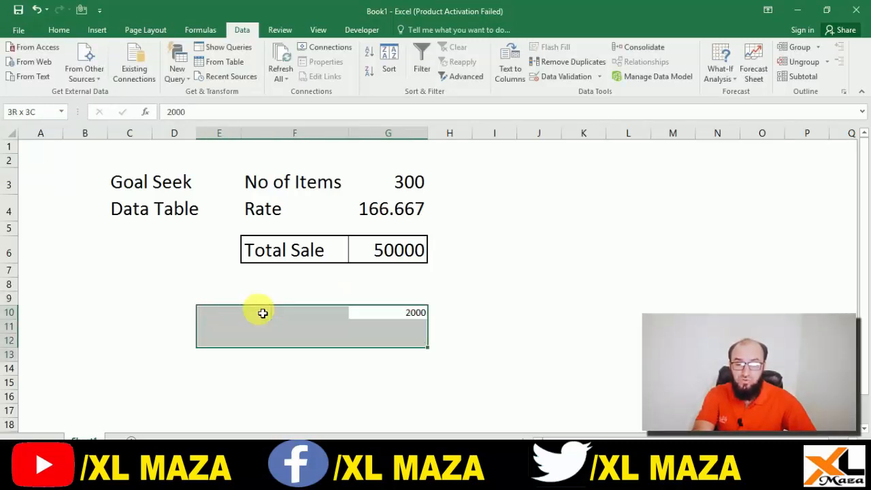
key(shift+Down)
key(shift+Down)
key(shift+Down)
key(shift+Down)
key(shift+Down)
key(shift+Down)
key(shift+Down)
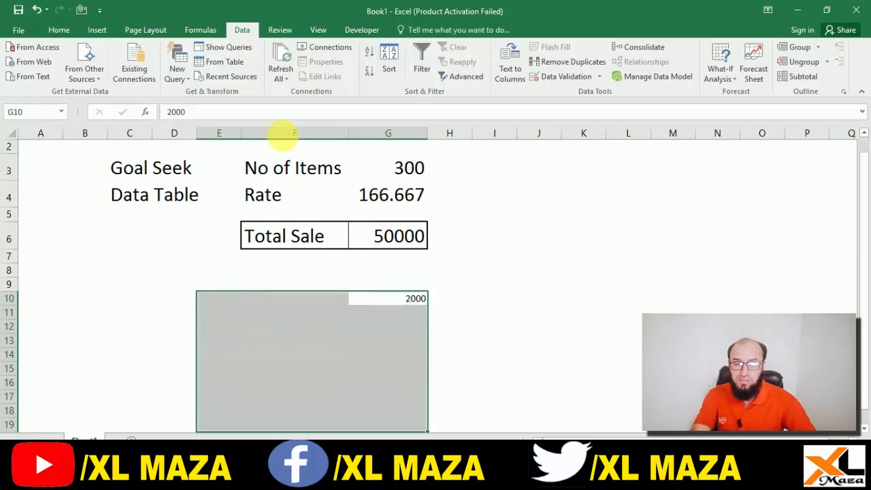
Try font size 222 on the range E10:G19, and undo the stray change made in column D
click(58, 30)
click(181, 53)
text(222)
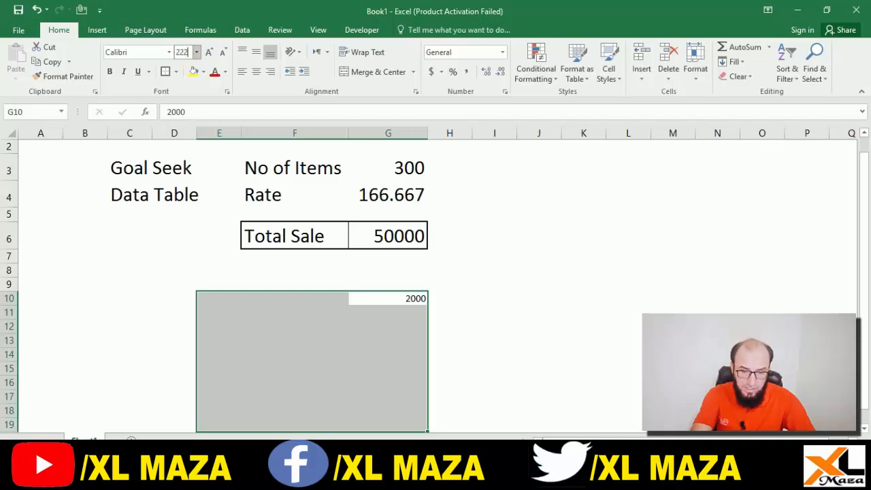
key(Return)
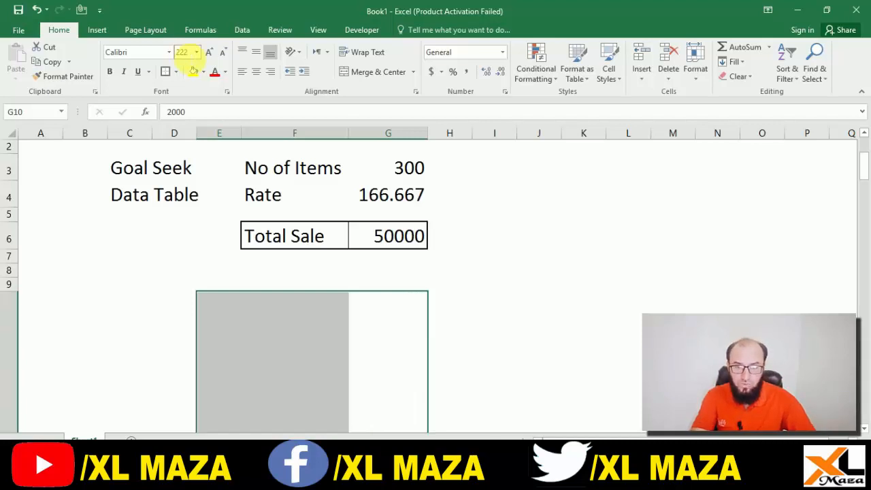
key(BackSpace)
click(188, 132)
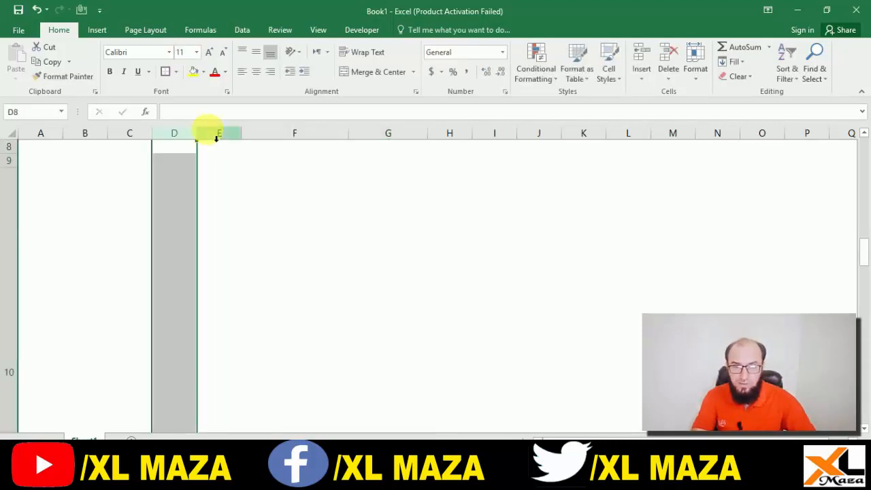
click(183, 52)
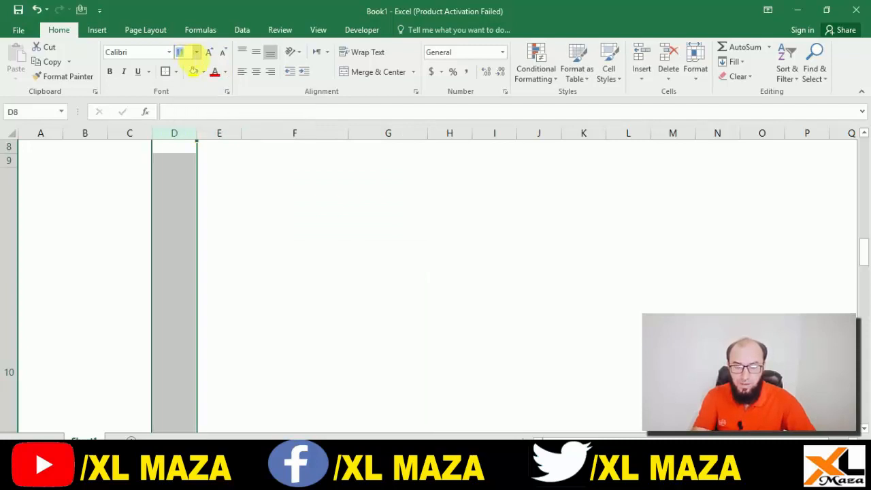
click(189, 207)
key(ctrl+z)
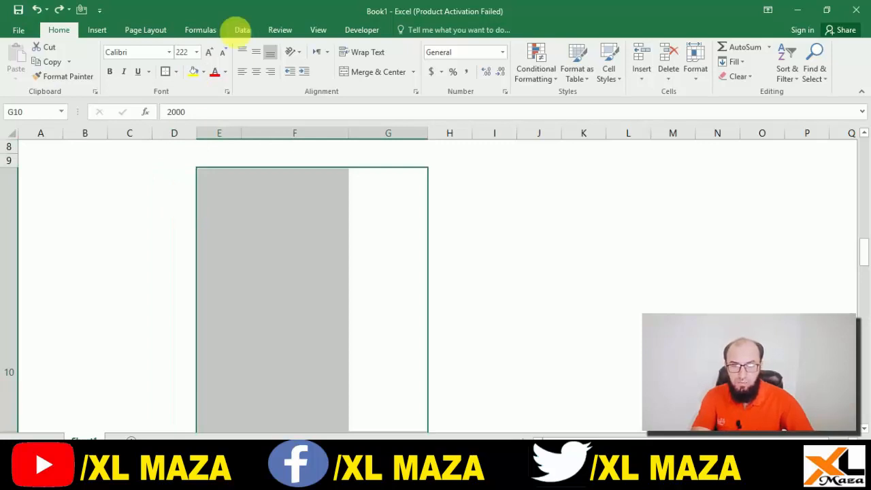
Set the font size of the range E10:G19 to 22
click(183, 52)
text(22)
key(Return)
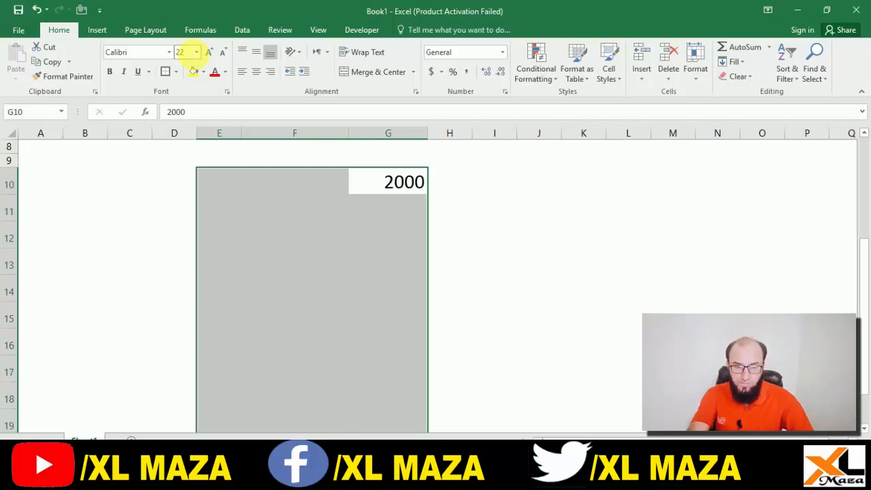
key(Up)
key(Up)
key(Up)
key(Up)
key(Up)
key(Up)
key(Up)
key(Up)
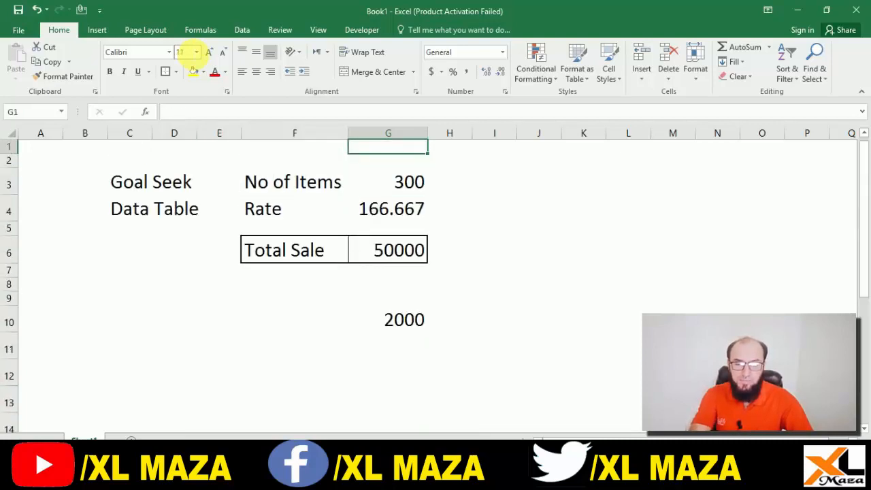
key(Down)
key(Down)
key(Down)
key(Down)
key(Down)
key(Down)
key(Down)
key(Down)
key(Down)
key(Down)
key(Down)
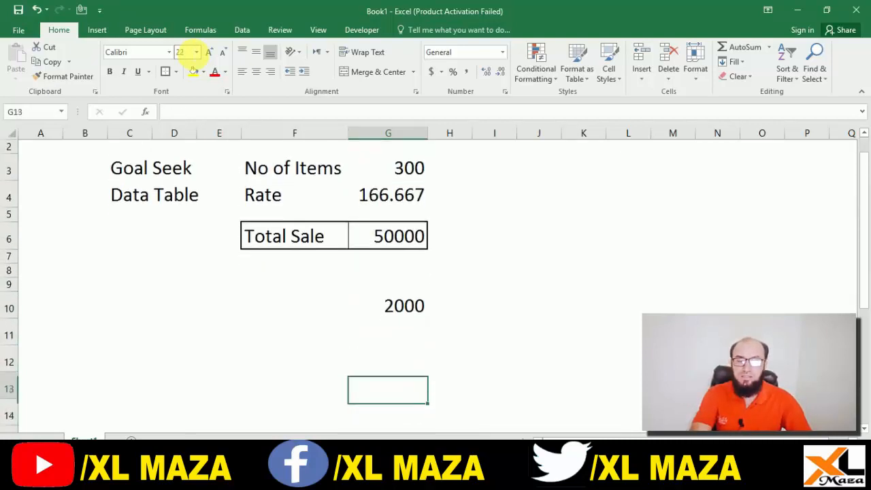
key(Up)
key(Up)
key(Up)
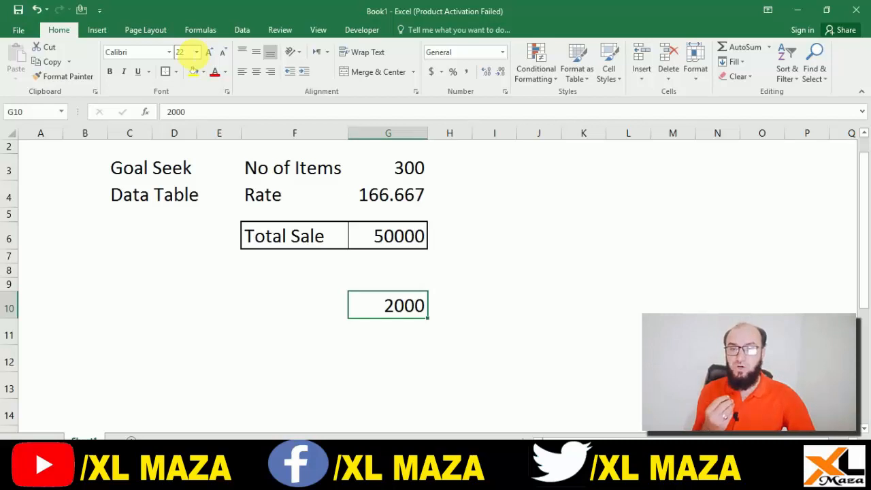
key(Return)
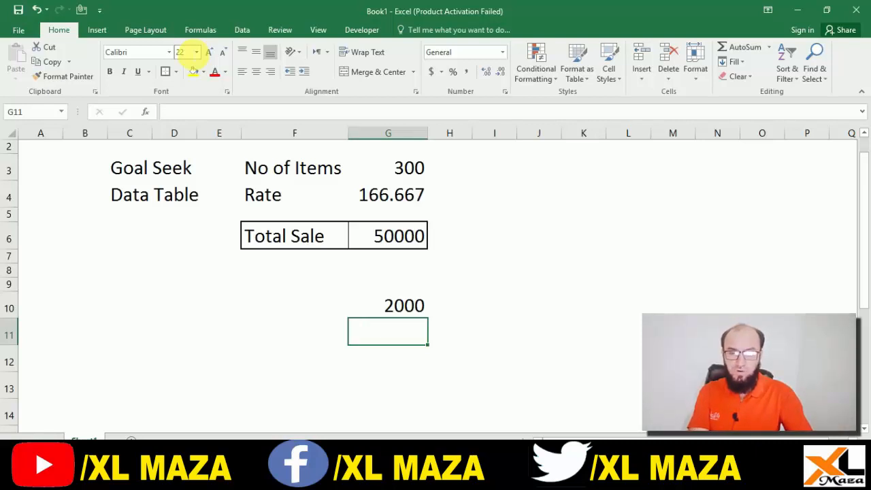
Enter 5% in cell G11, directly below the 2000
text(%)
key(BackSpace)
text(5%)
key(Return)
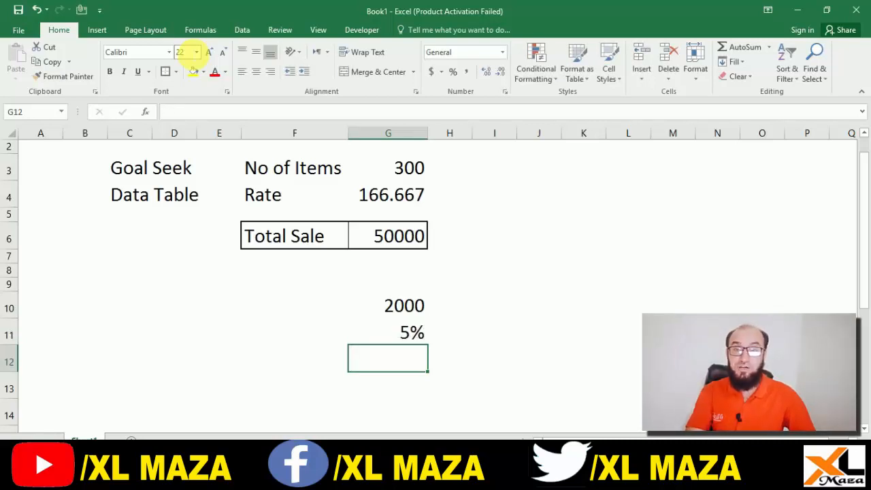
Enter the formula =-G10*G11 in cell G12
text(-)
key(Up)
key(Up)
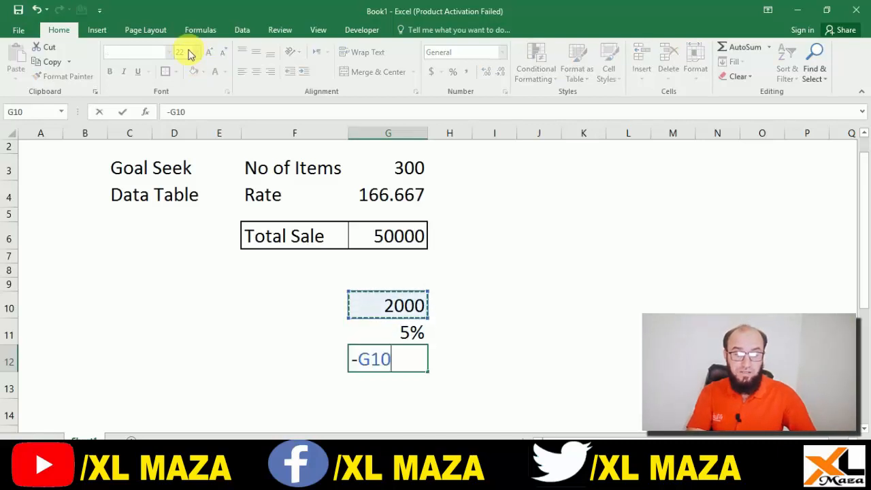
text(*)
key(Up)
key(Return)
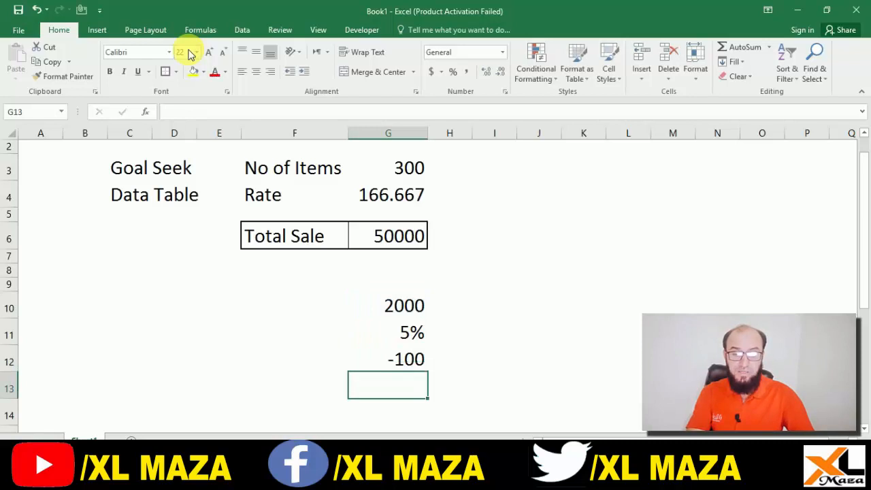
Replace the formula in cell G12 with =G10*G11
key(Up)
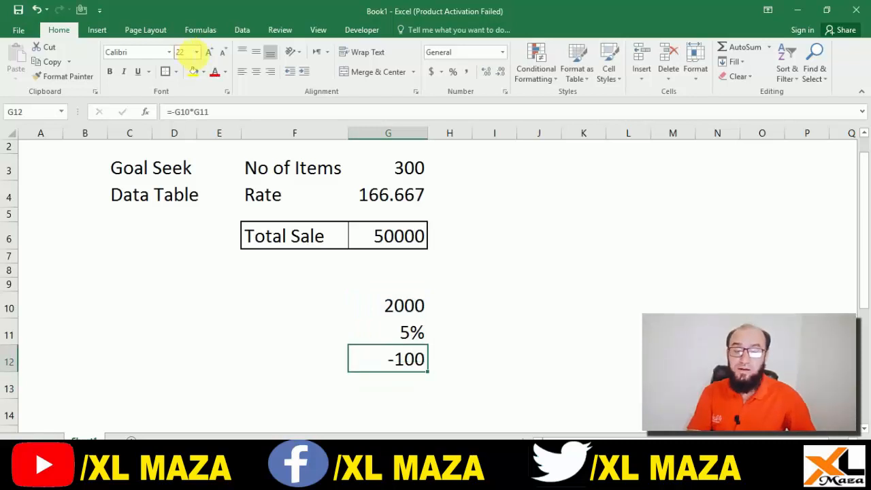
key(F2)
key(Escape)
text(=)
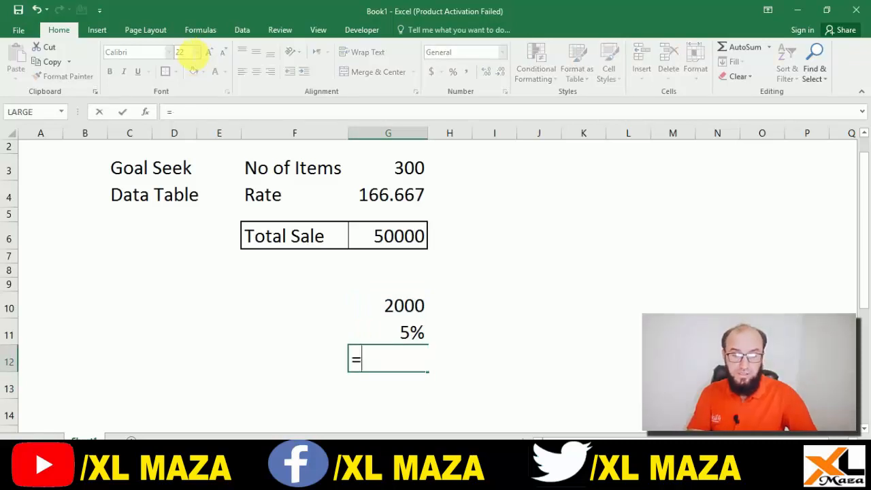
key(Up)
text(*)
key(Up)
key(Return)
key(Up)
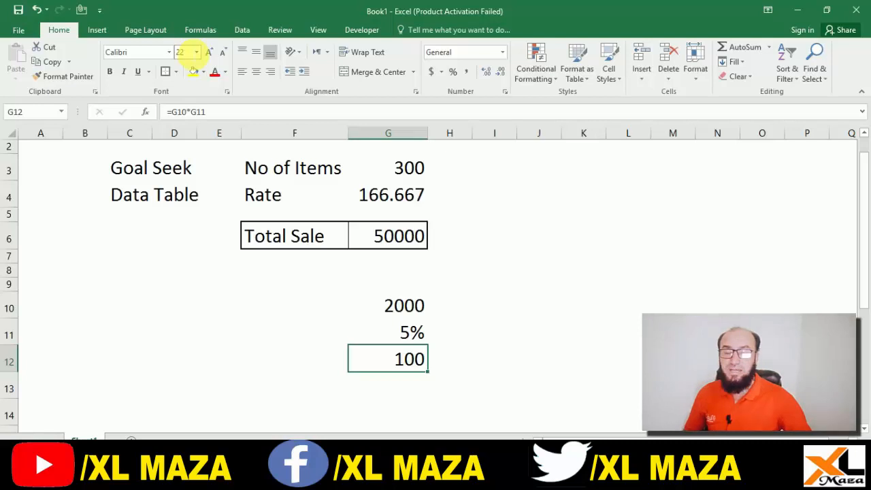
key(Down)
key(Down)
key(Down)
key(Down)
key(Down)
key(Up)
key(Up)
key(Up)
key(Up)
key(Up)
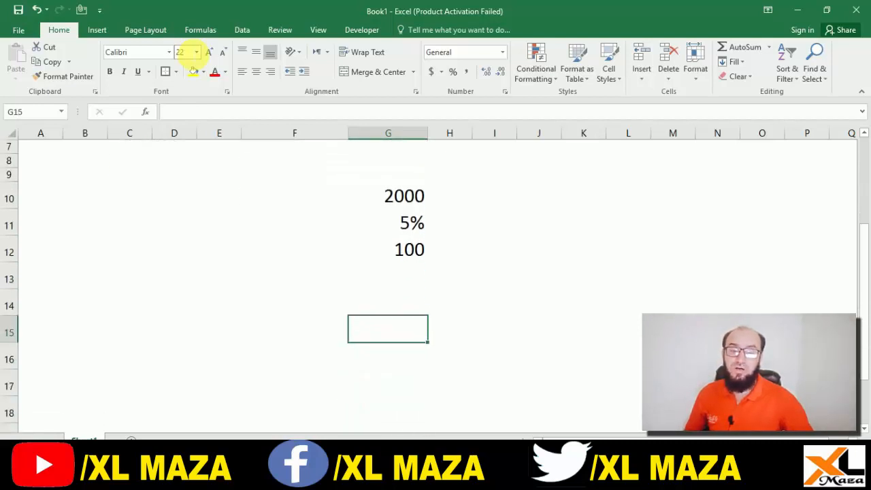
key(Down)
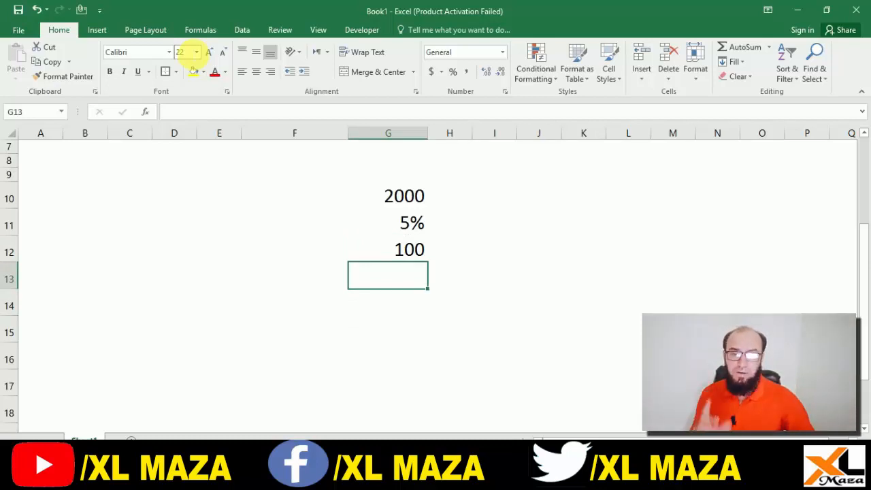
key(Up)
key(Up)
key(Up)
key(Down)
key(Down)
key(Down)
key(Down)
key(Up)
Enter 3000 in cell F13 as the first input value for the data table
key(Left)
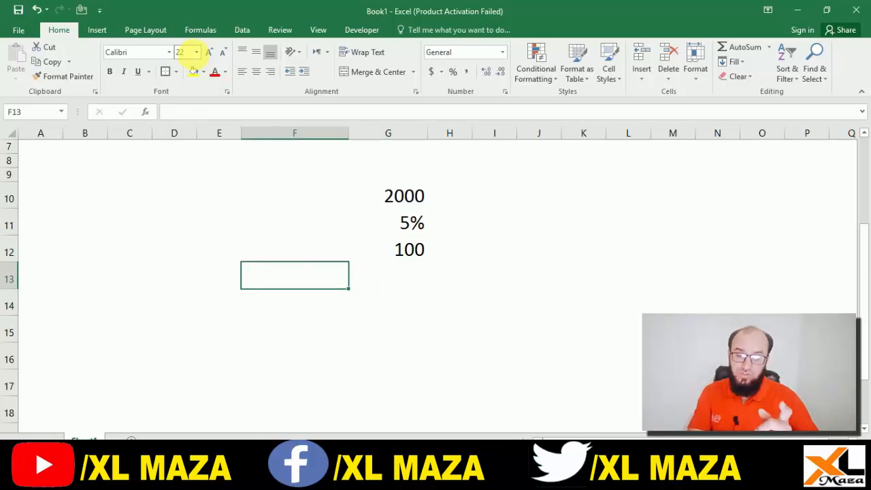
text(3000)
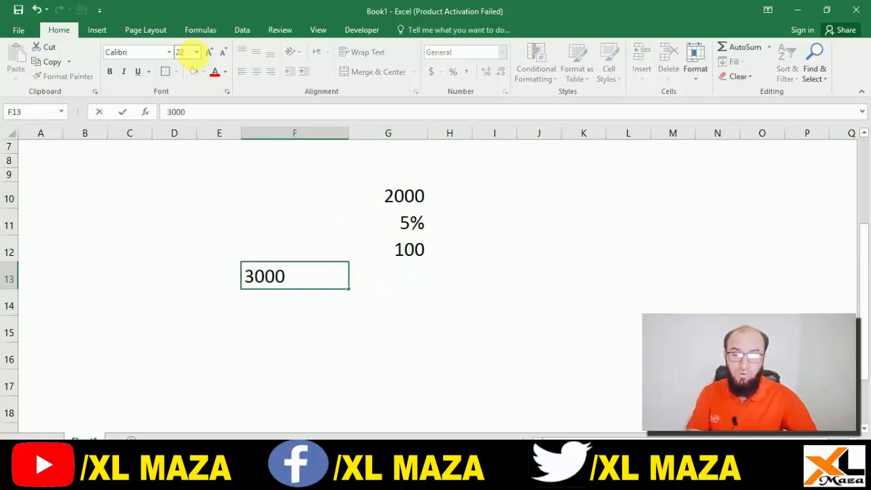
key(Tab)
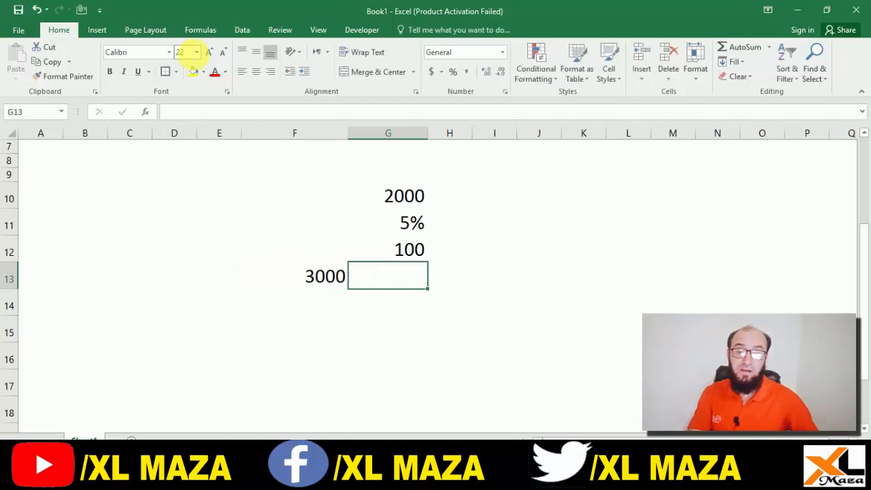
Fill the 3000 in F13 down to F17 using the Fill Series option
key(Left)
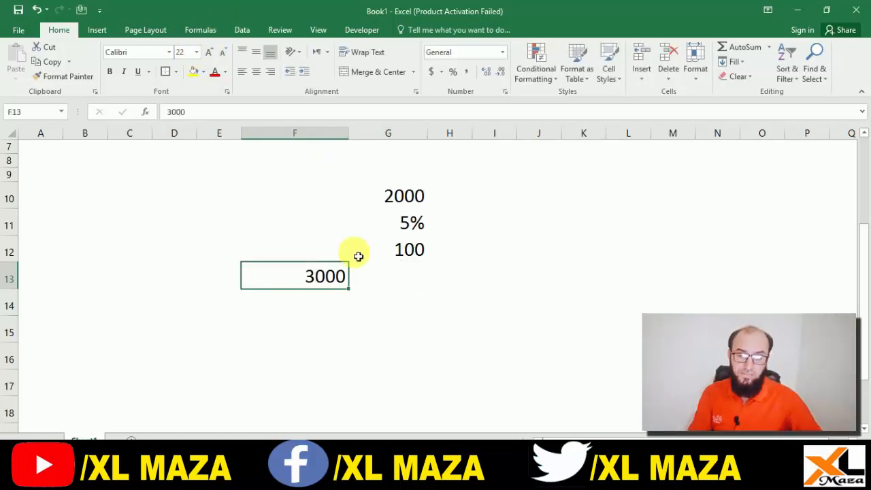
drag(350, 291, 352, 394)
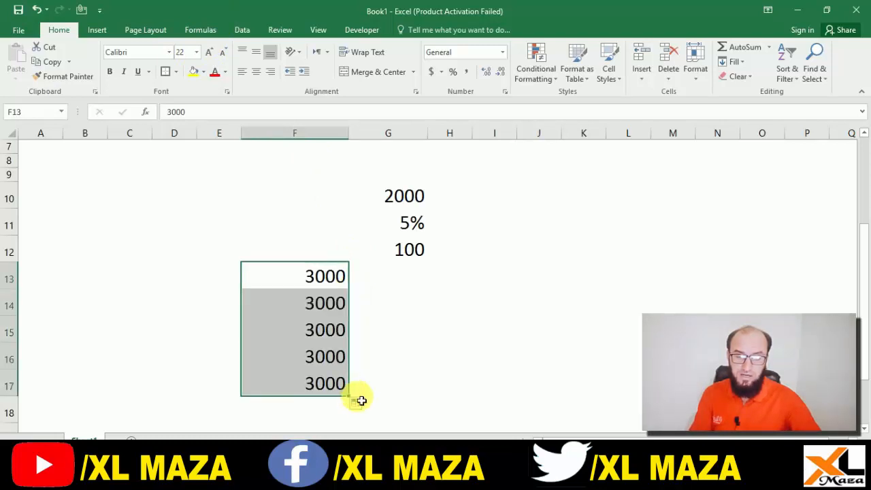
click(359, 408)
click(360, 404)
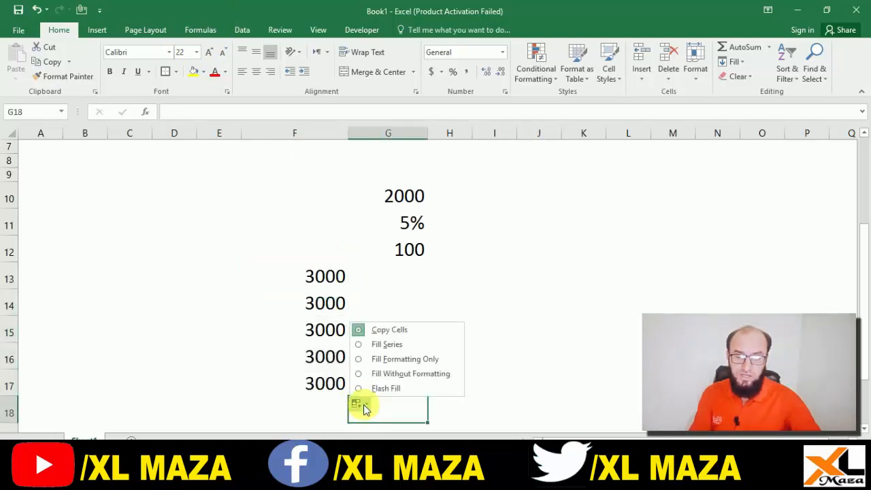
click(401, 345)
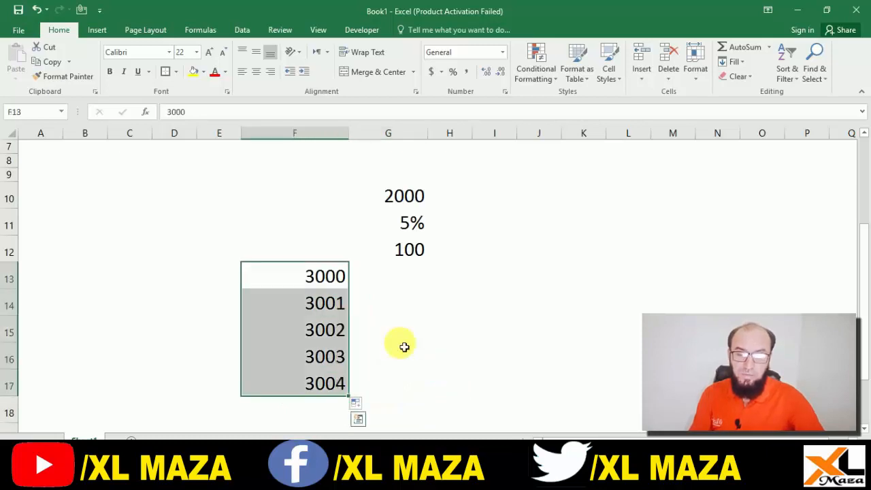
Enter the formula =F13+1000 in cell F14 and fill it down to F17
click(331, 305)
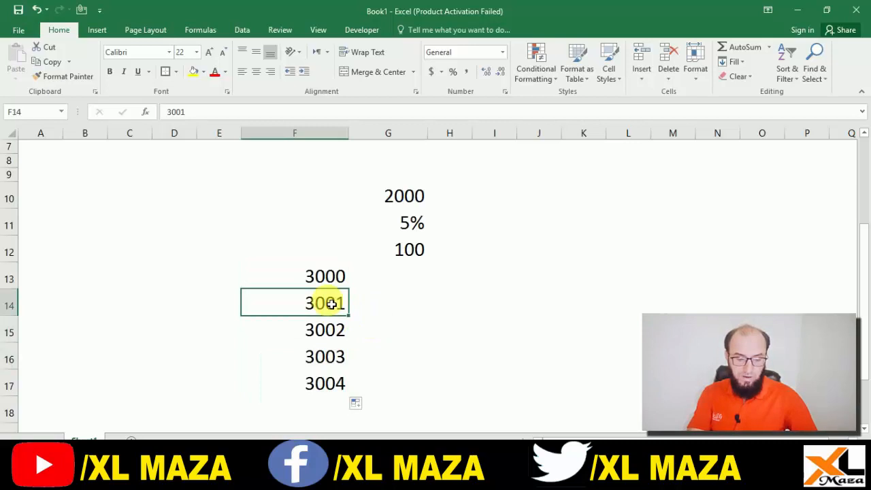
text(=)
key(Up)
text(+)
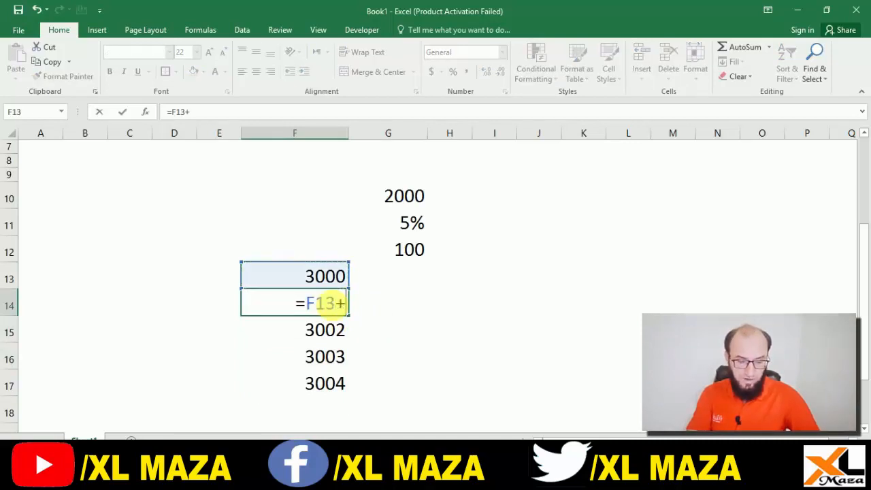
text(1000)
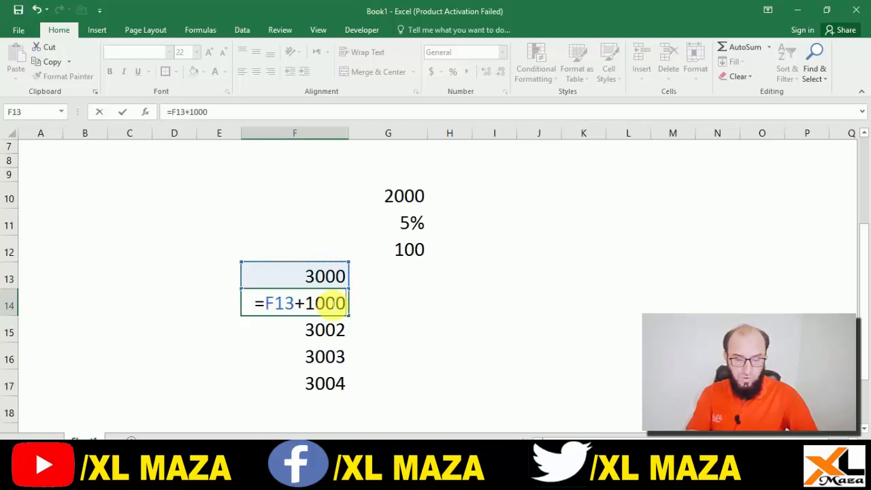
key(Return)
click(332, 305)
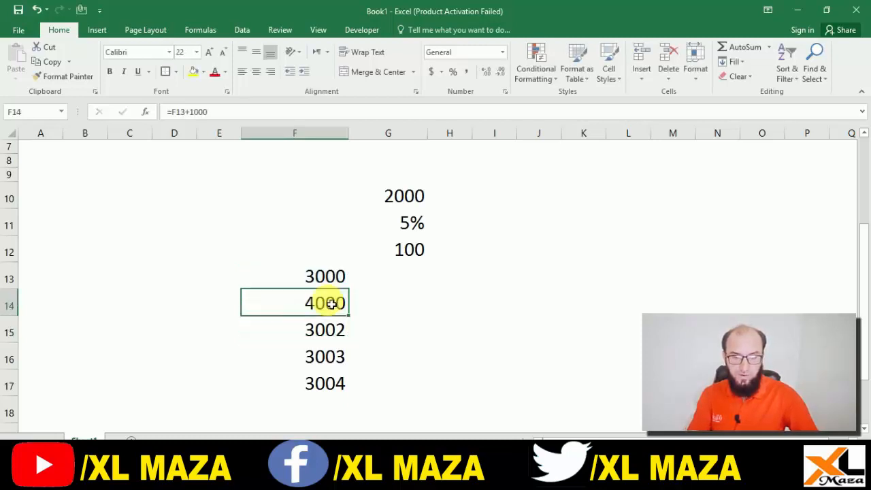
drag(349, 316, 347, 384)
click(403, 292)
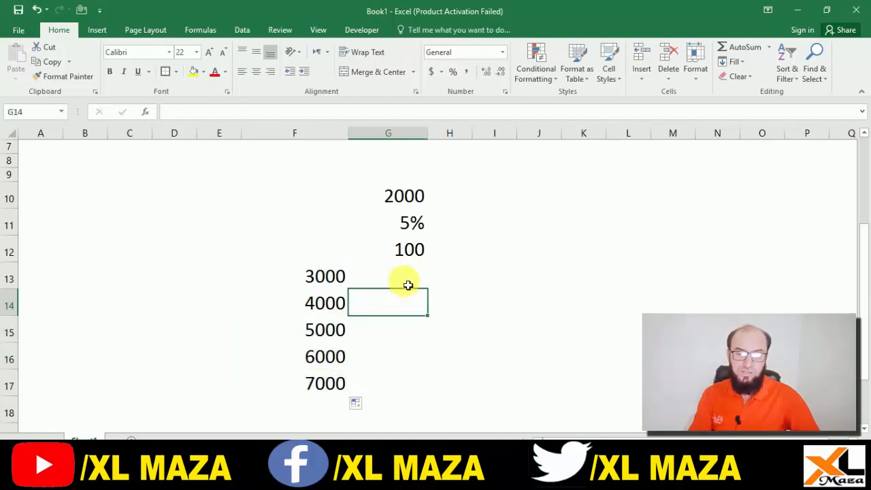
click(408, 284)
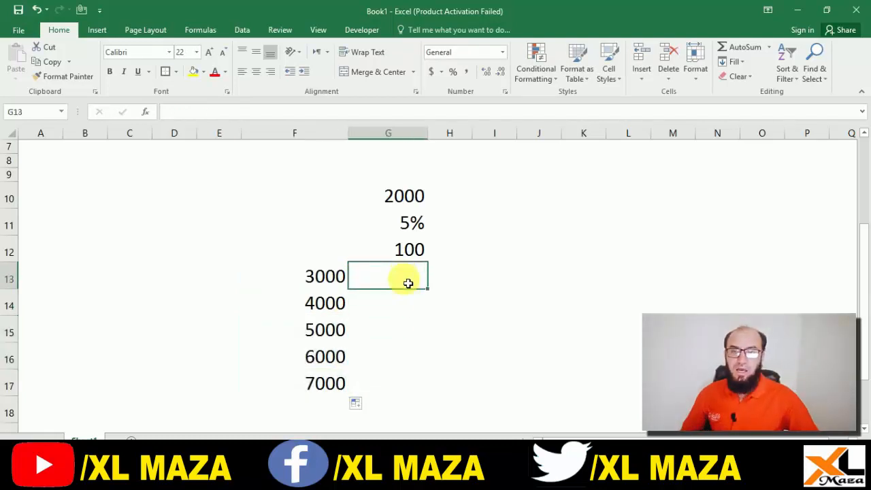
click(325, 246)
drag(328, 243, 385, 249)
click(386, 250)
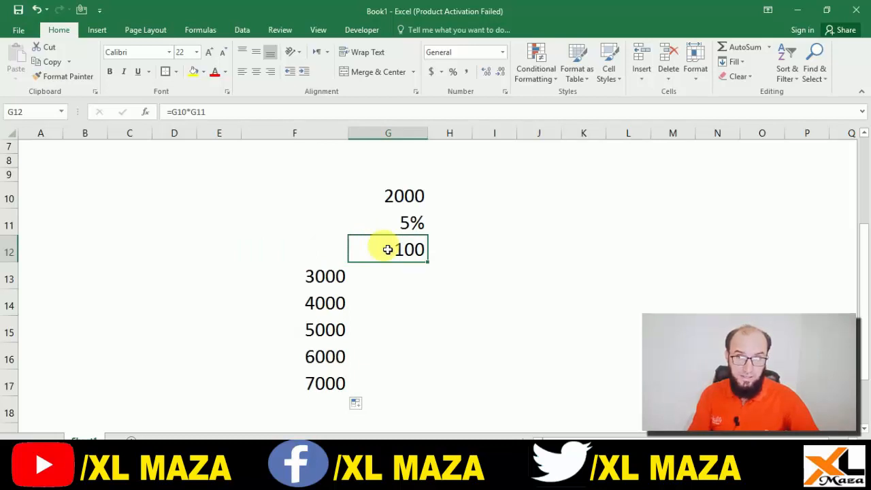
click(343, 278)
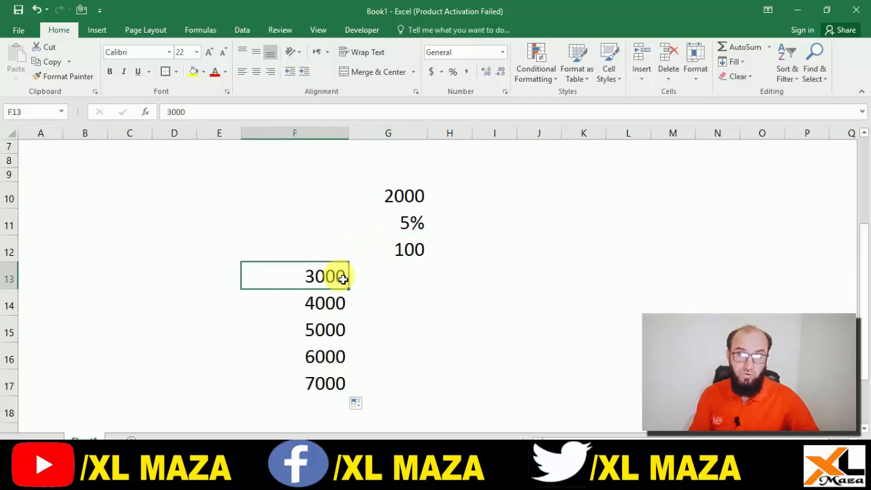
Select the range F12:G17 and start a what-if Data Table on it
click(346, 250)
drag(348, 251, 379, 383)
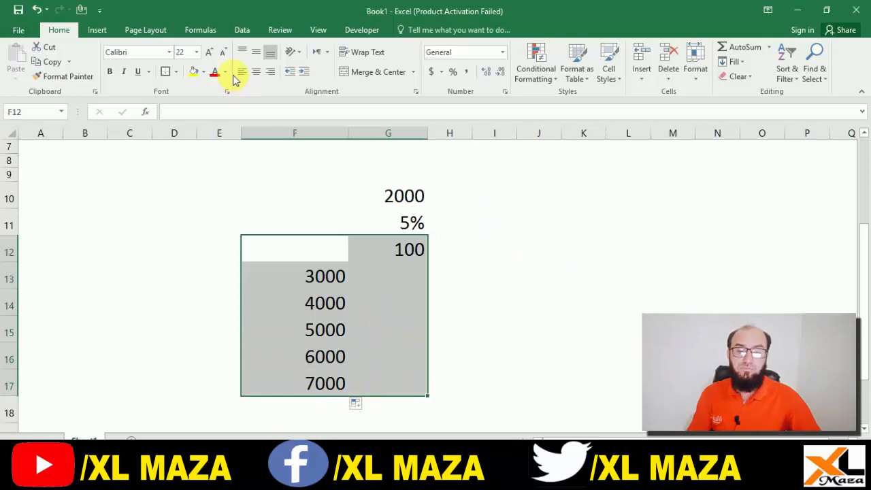
click(242, 30)
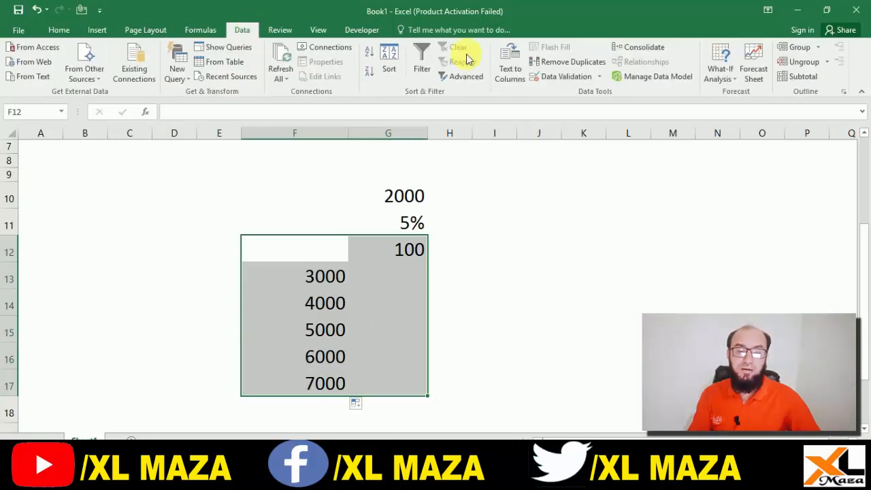
click(730, 80)
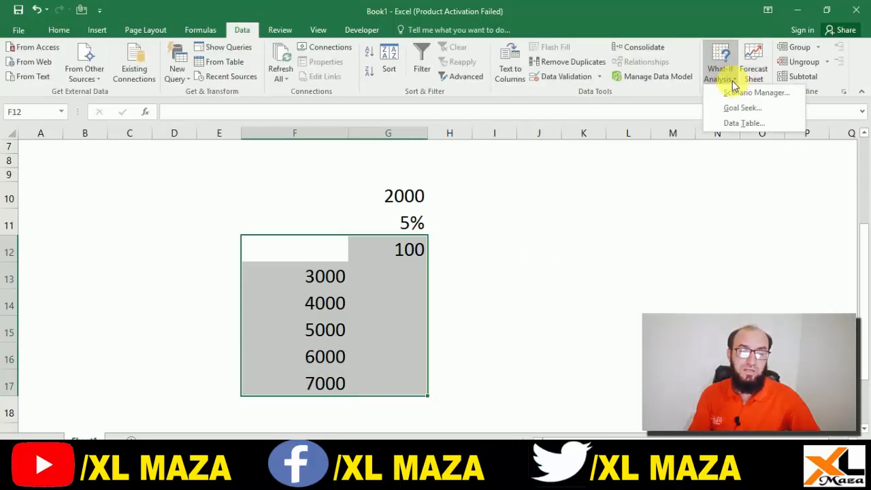
click(743, 123)
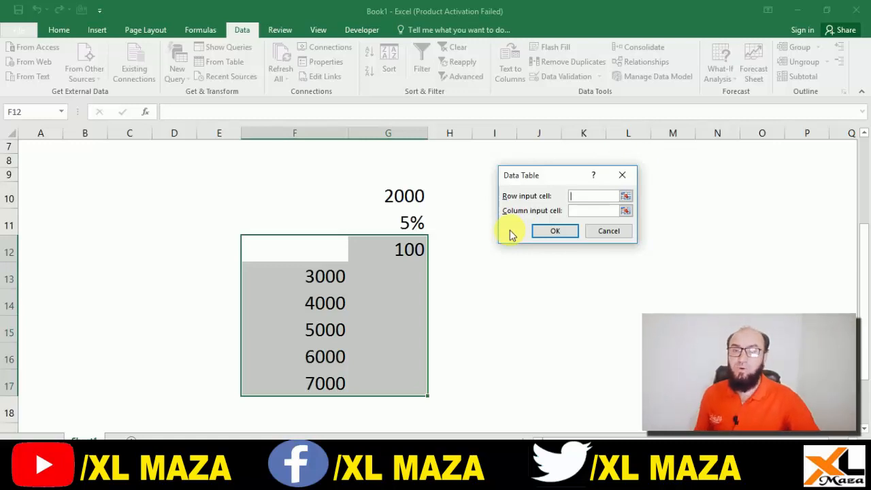
click(408, 197)
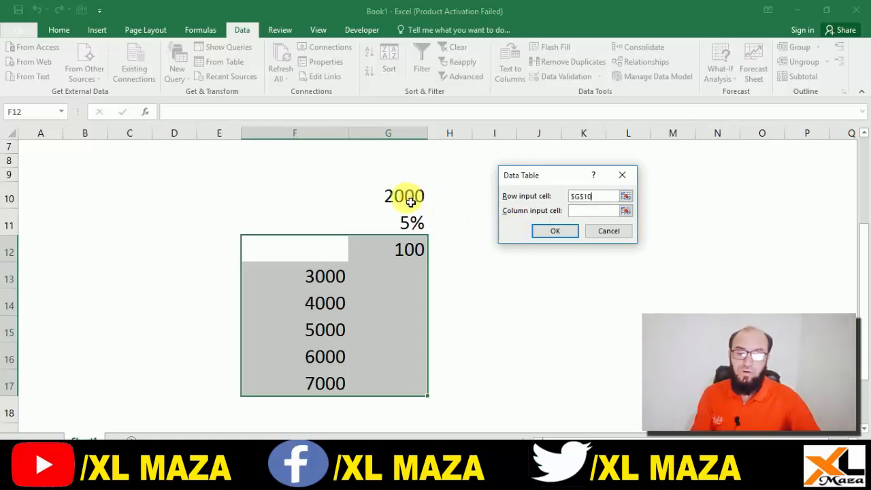
key(BackSpace)
key(BackSpace)
key(BackSpace)
key(BackSpace)
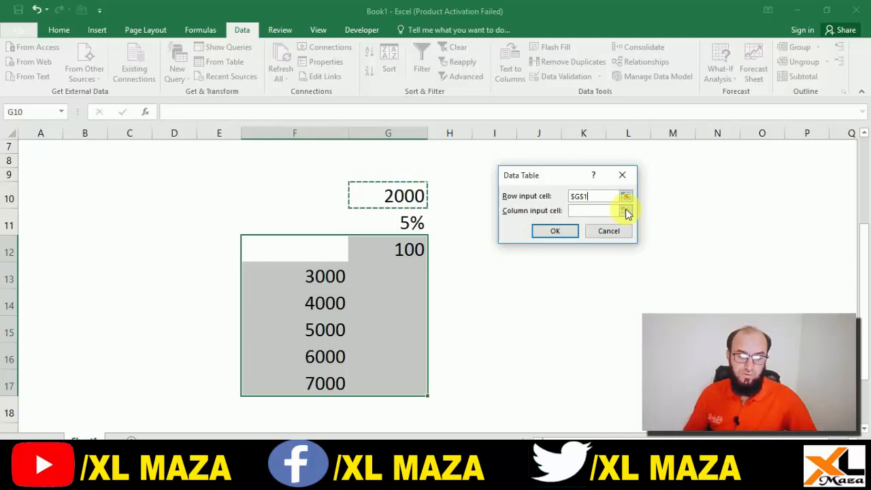
key(BackSpace)
Set the column input cell to G10, leave the row input cell empty, and create the data table
click(603, 211)
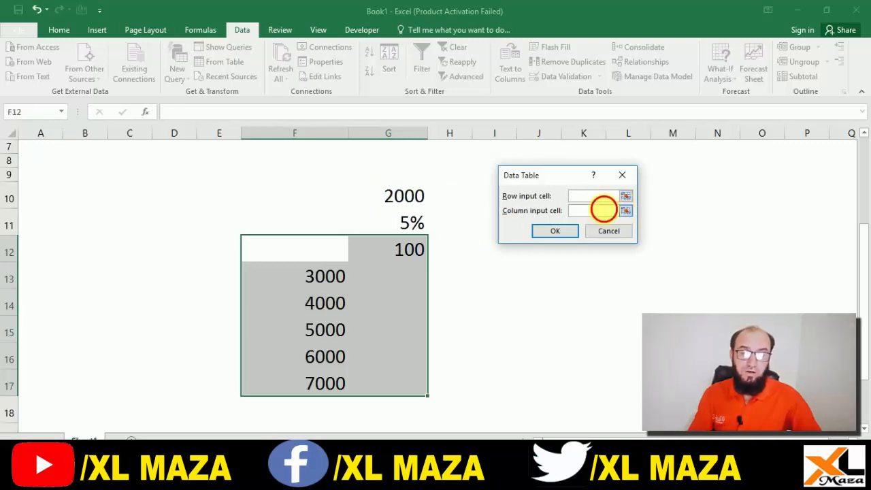
click(415, 197)
click(556, 231)
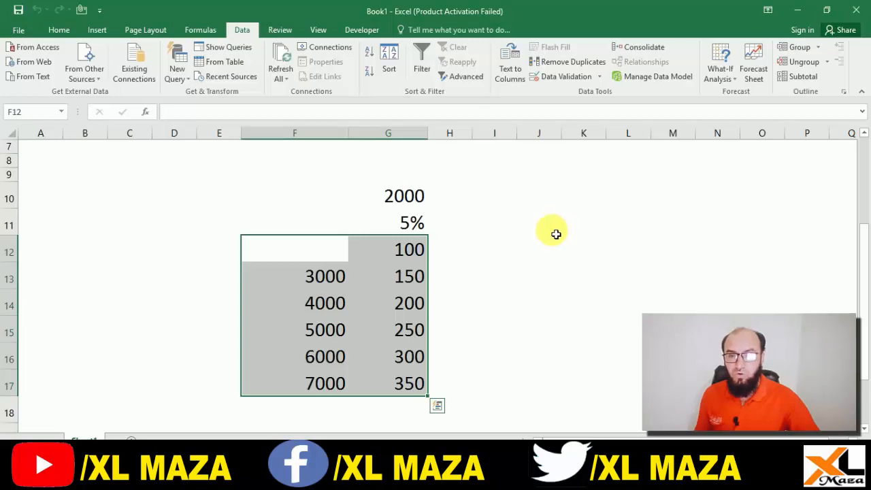
click(461, 278)
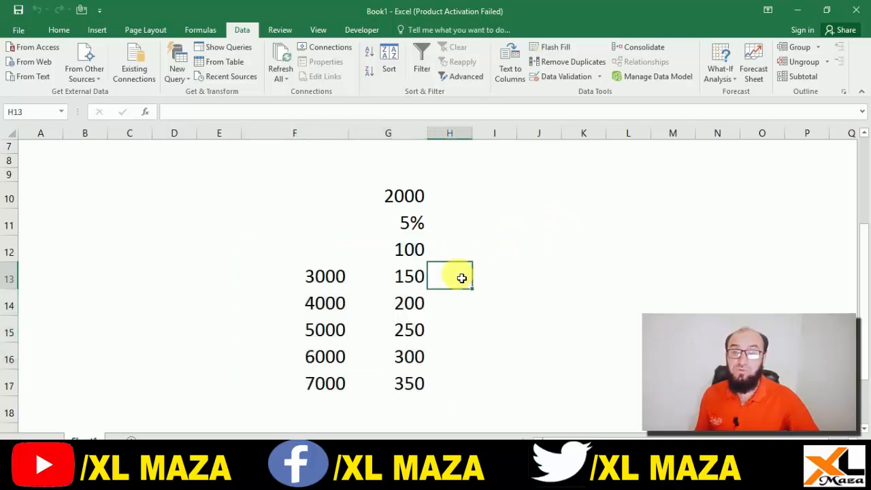